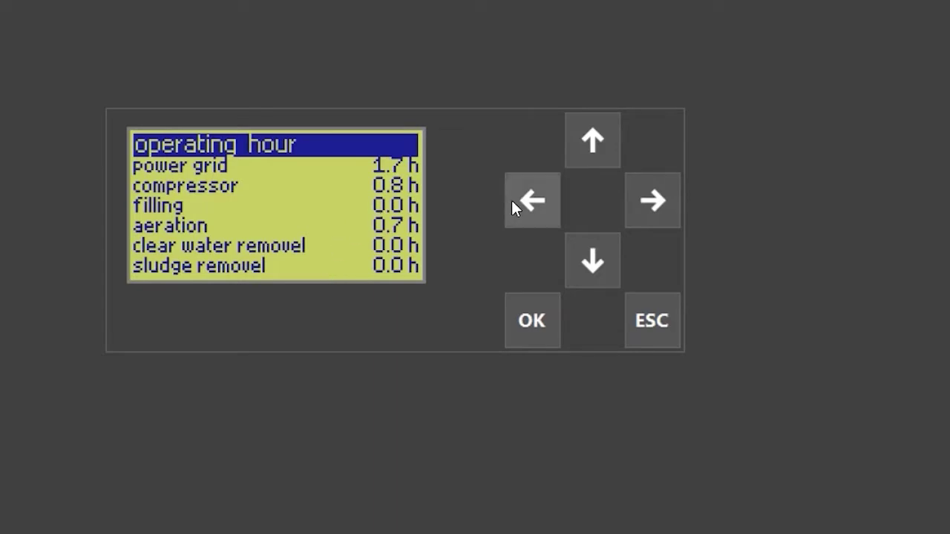
Move from operating hours to the status screen, view system-informationen, then return to the main menu
{"action": "left_click", "coordinate": [591, 261]}
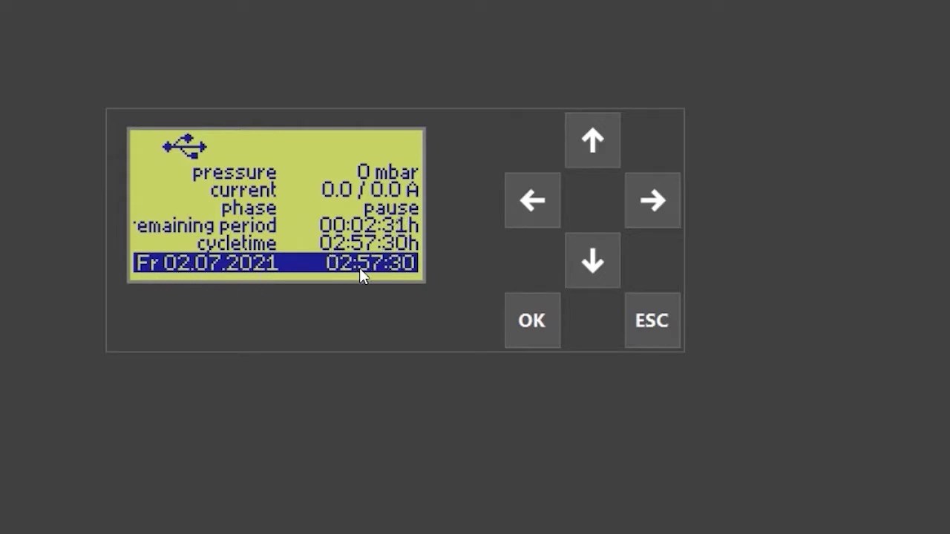
{"action": "left_click", "coordinate": [593, 266]}
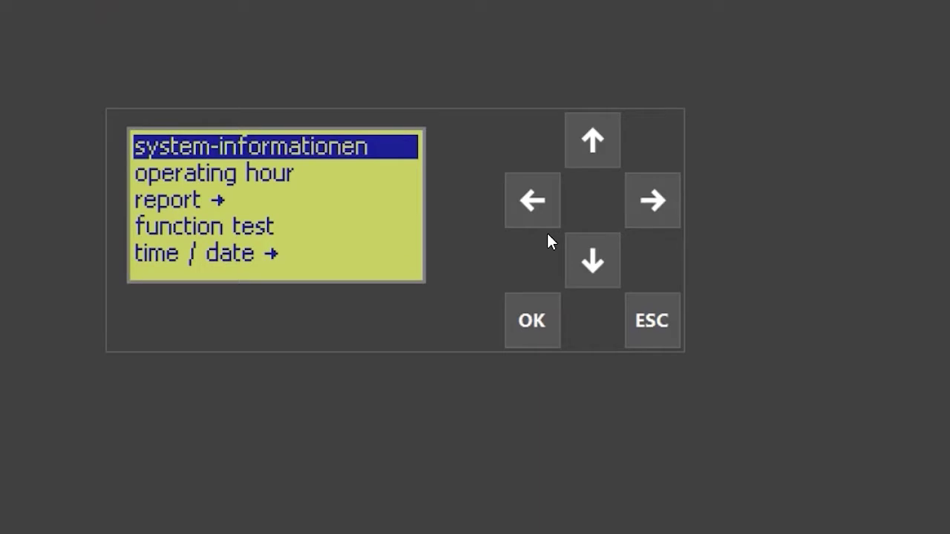
{"action": "left_click", "coordinate": [534, 324]}
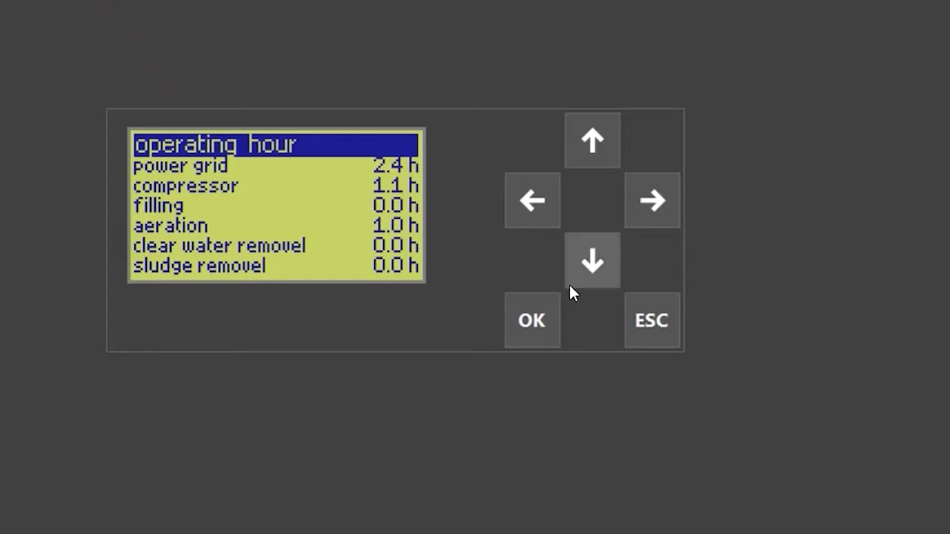
{"action": "left_click", "coordinate": [585, 274]}
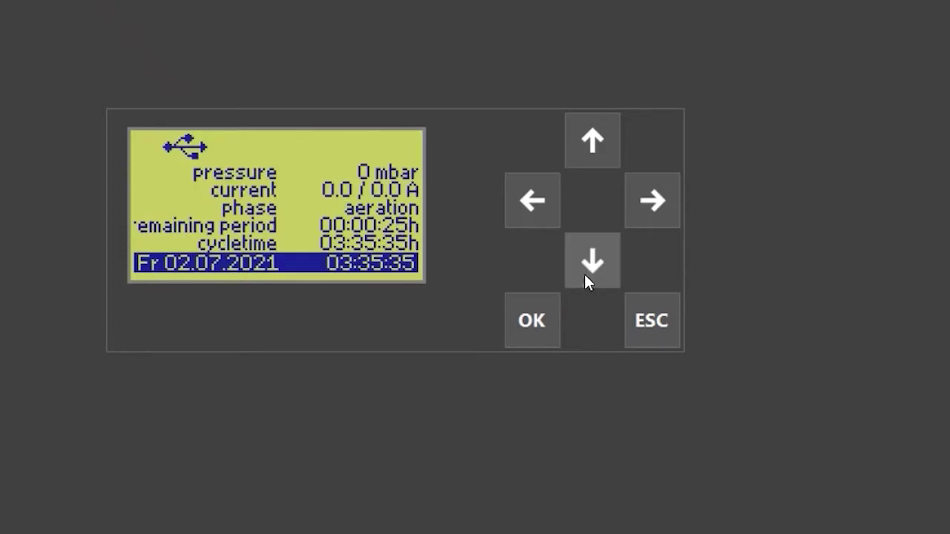
{"action": "left_click", "coordinate": [585, 275]}
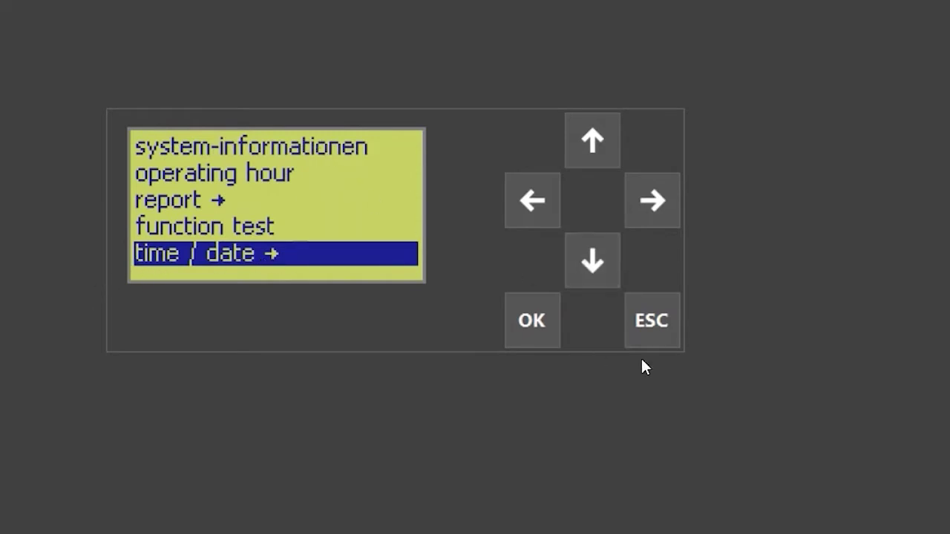
Open the time / date submenu and display the date format options
{"action": "left_click", "coordinate": [528, 327]}
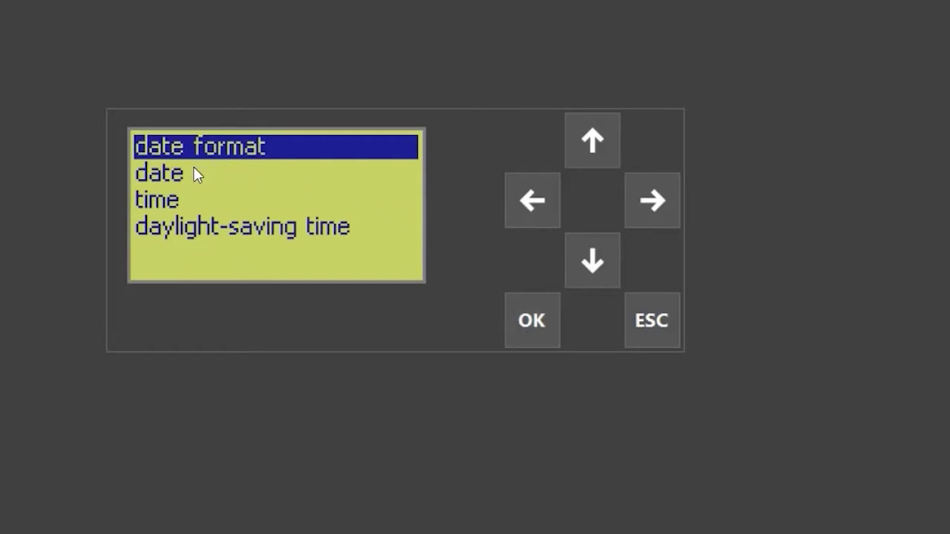
{"action": "left_click", "coordinate": [529, 325]}
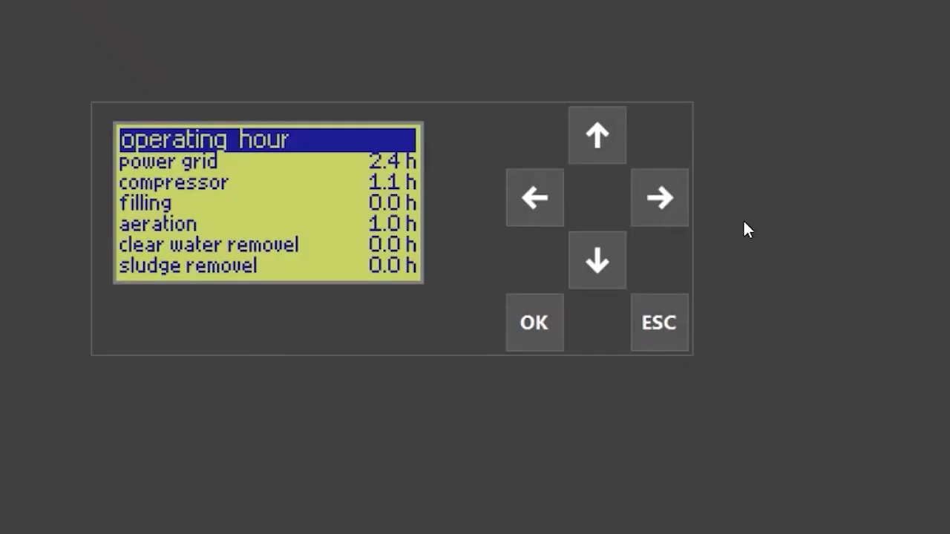
Go from operating hours to the status screen, then into the main menu's report submenu
{"action": "left_click", "coordinate": [607, 263]}
{"action": "left_click", "coordinate": [602, 263]}
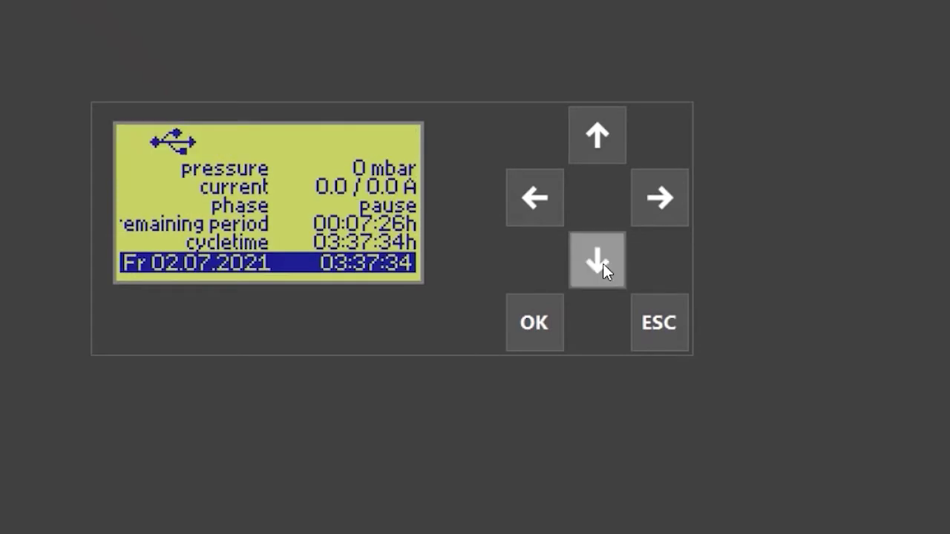
{"action": "left_click", "coordinate": [602, 263]}
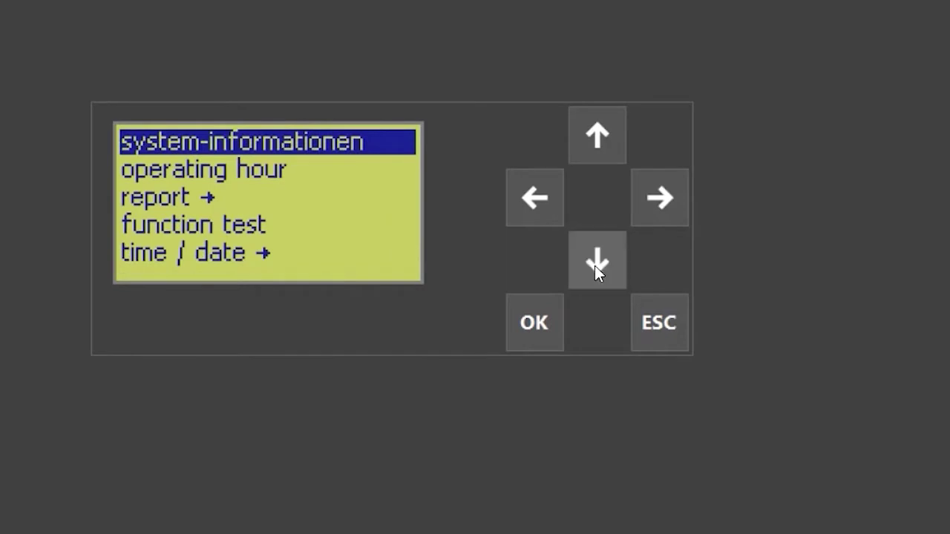
{"action": "left_click", "coordinate": [598, 269]}
{"action": "left_click", "coordinate": [598, 268]}
{"action": "left_click", "coordinate": [526, 332]}
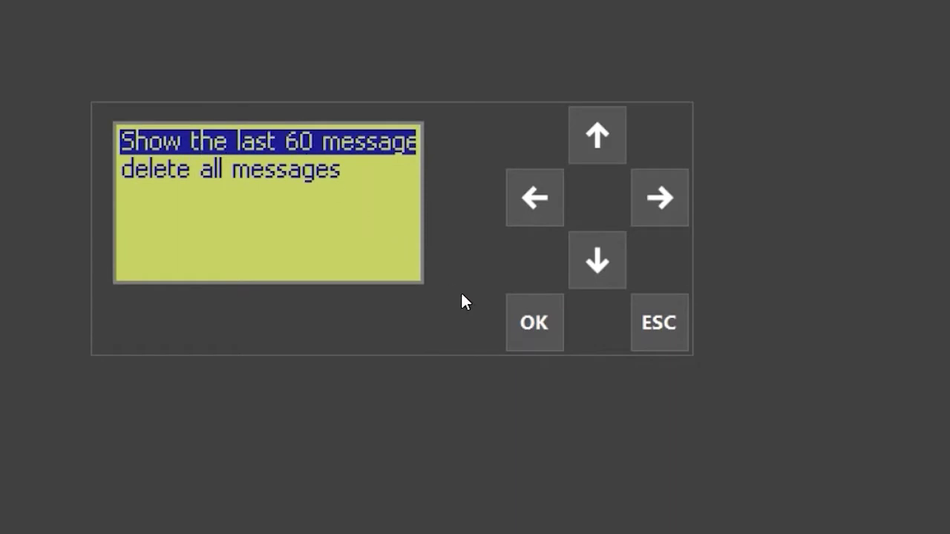
Show the stored report messages and step back to entry 50 of 52, the power failure
{"action": "left_click", "coordinate": [546, 328]}
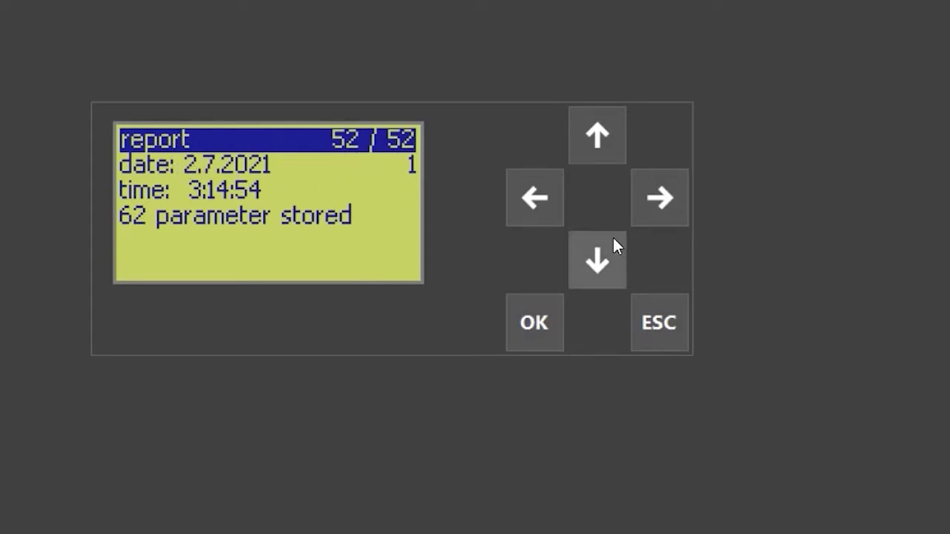
{"action": "left_click", "coordinate": [605, 266]}
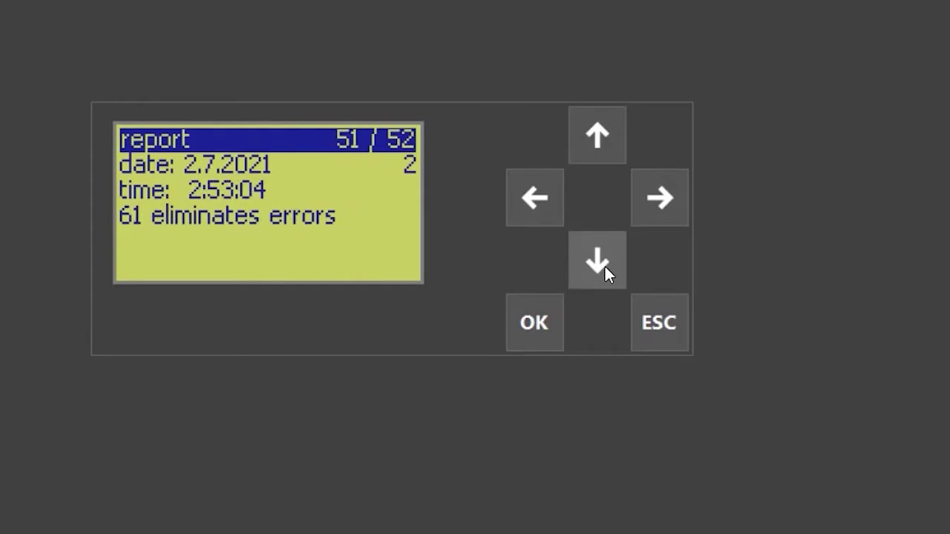
{"action": "left_click", "coordinate": [599, 273]}
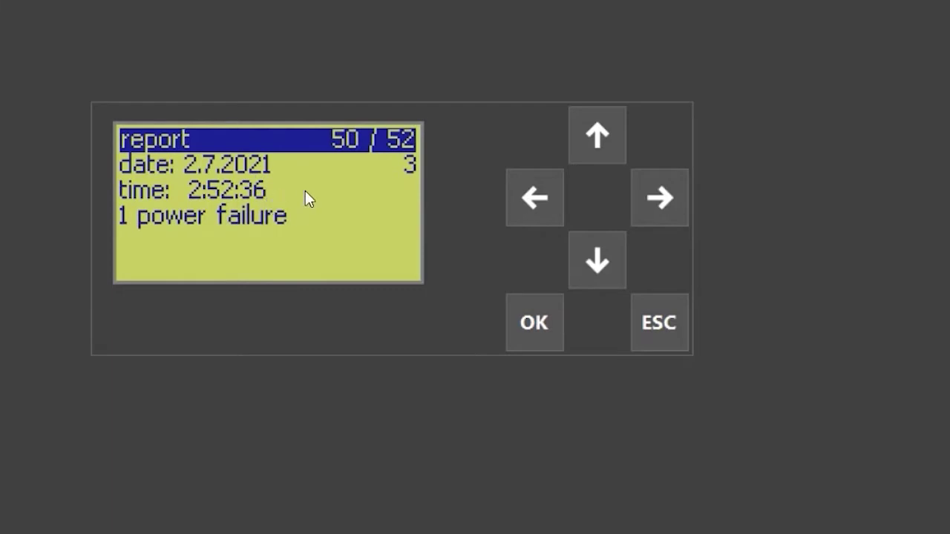
{"action": "left_click", "coordinate": [603, 279]}
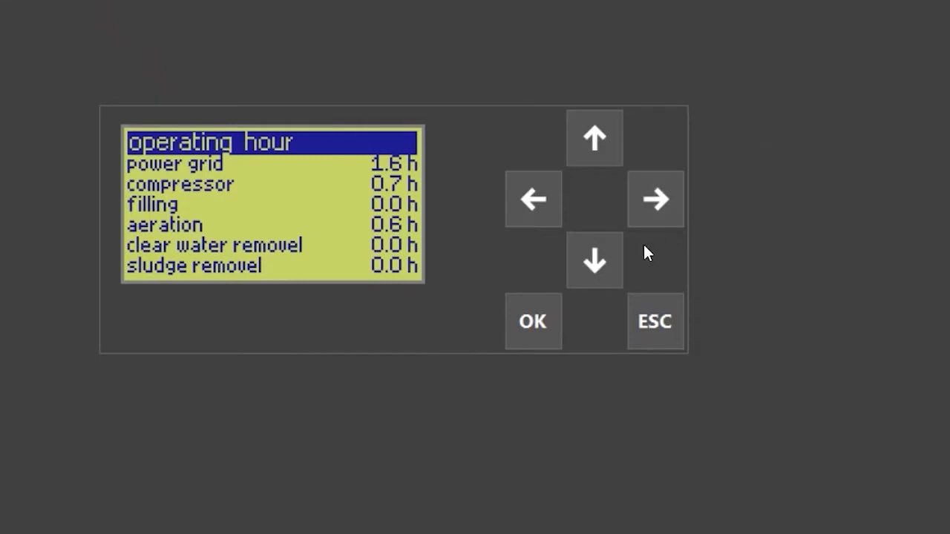
Choose function test from the main menu and start it, with battery at 3.69 V
{"action": "left_click", "coordinate": [596, 261]}
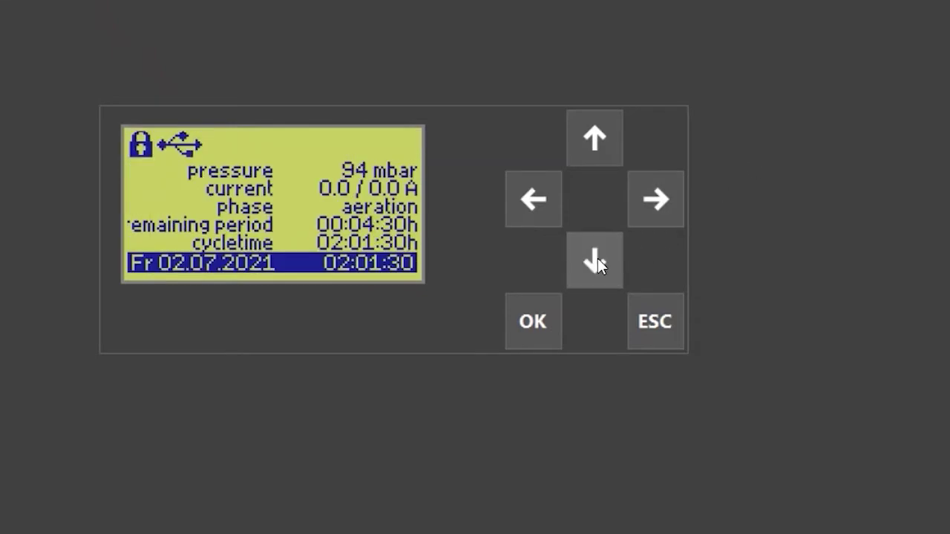
{"action": "left_click", "coordinate": [596, 261]}
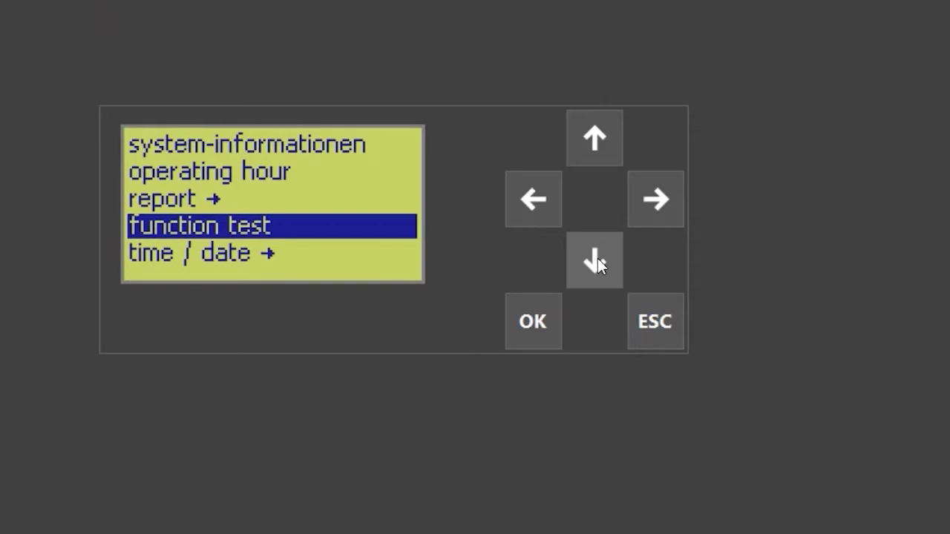
{"action": "left_click", "coordinate": [533, 308]}
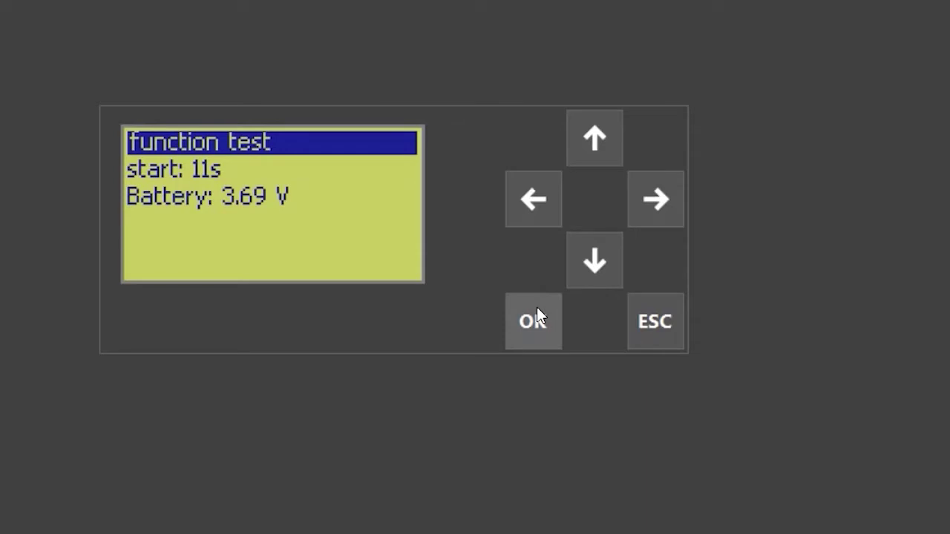
Skip the start countdown so the function test runs its steps
{"action": "left_click", "coordinate": [537, 308]}
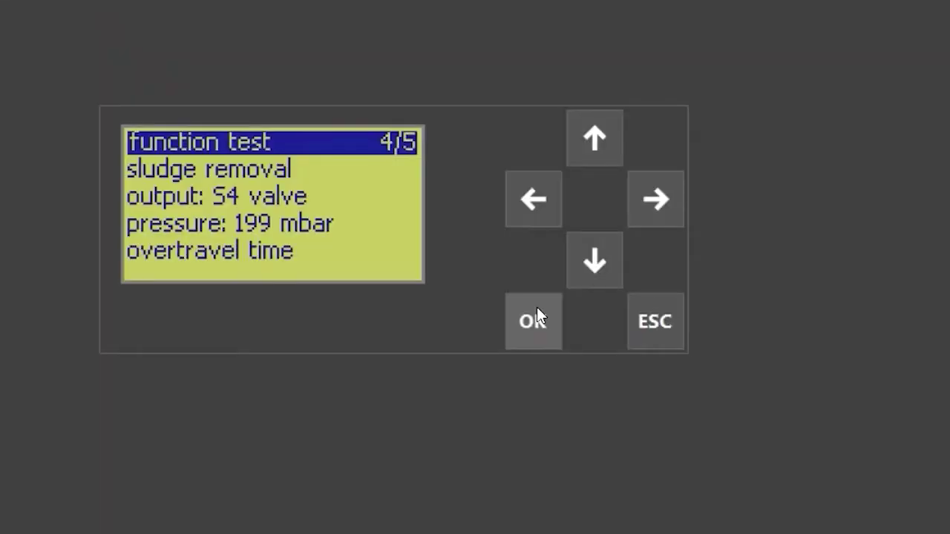
Advance the function test to step 5/5, the warning outlet on relay R5
{"action": "left_click", "coordinate": [538, 316]}
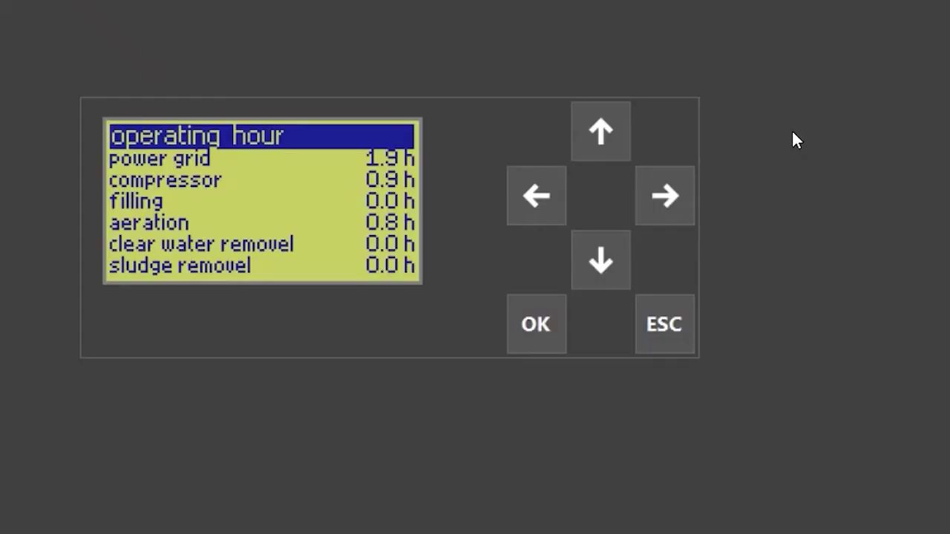
Go to the status screen, back to operating hours, then bring up the six-digit password prompt
{"action": "left_click", "coordinate": [615, 257]}
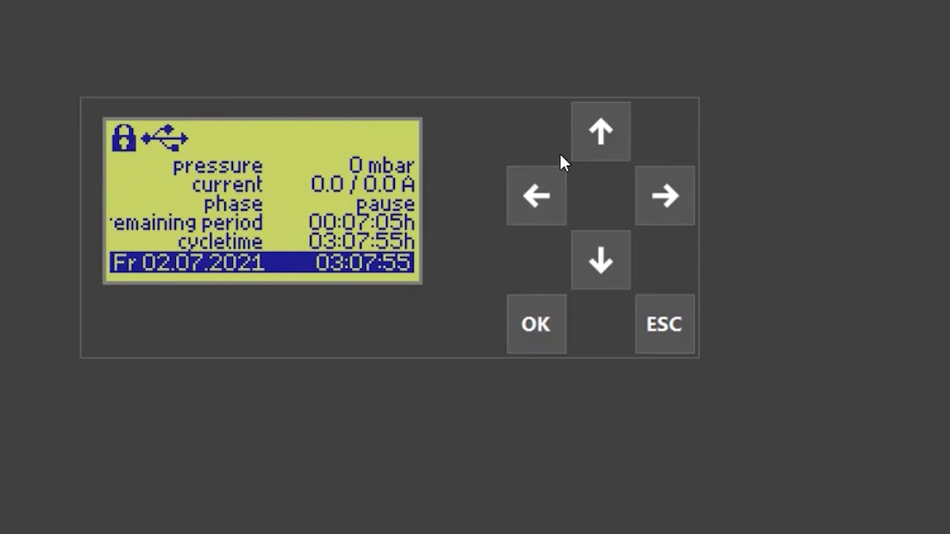
{"action": "left_click", "coordinate": [600, 137]}
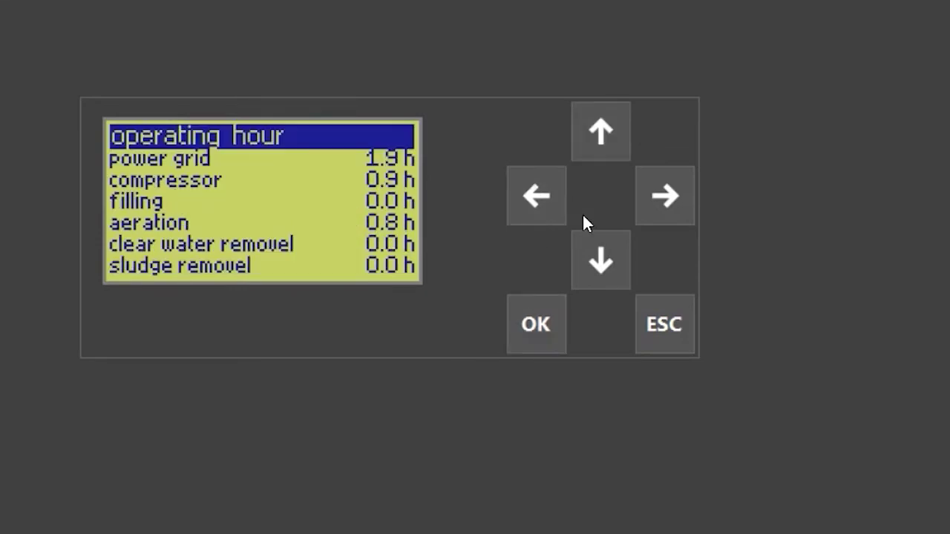
{"action": "left_click", "coordinate": [537, 324]}
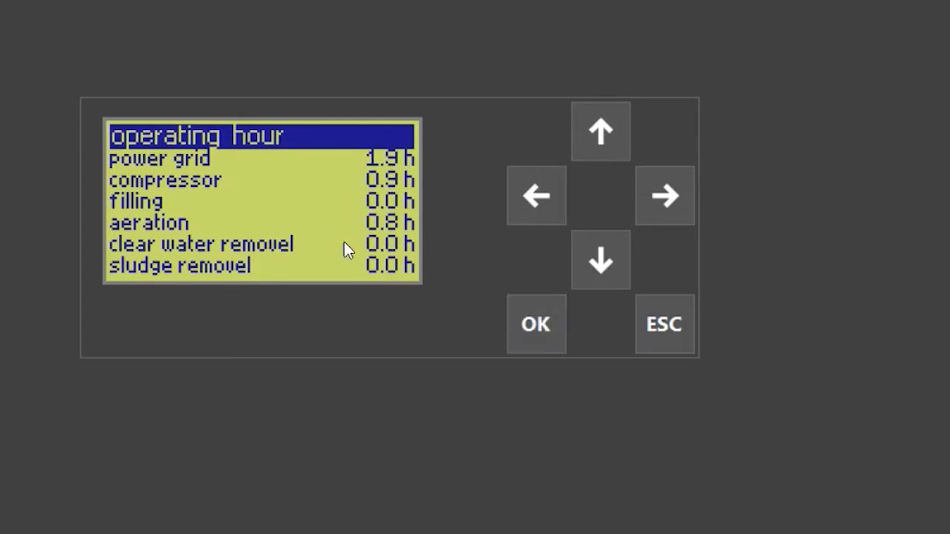
Set the password digits, confirm the password, and return to the status screen
{"action": "left_click", "coordinate": [623, 155]}
{"action": "left_click", "coordinate": [664, 211]}
{"action": "left_click", "coordinate": [664, 212]}
{"action": "left_click", "coordinate": [600, 137]}
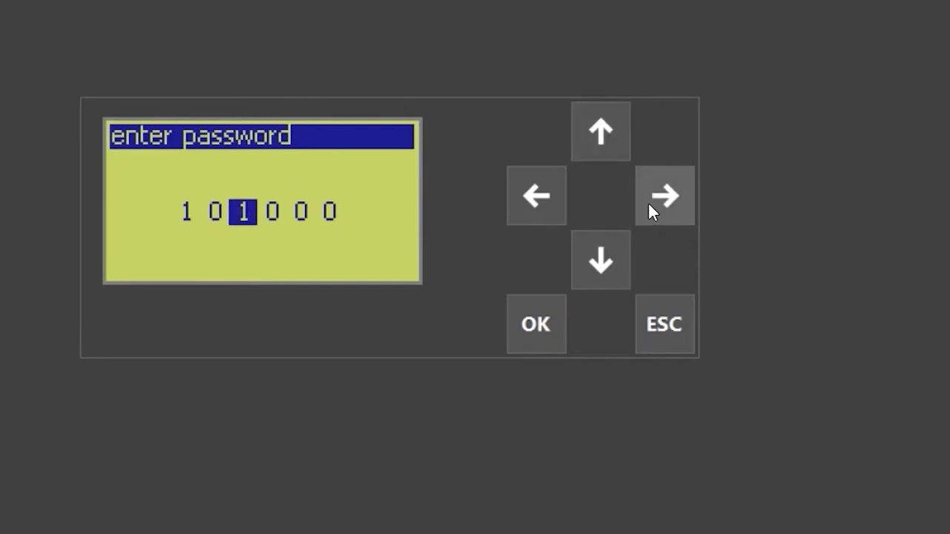
{"action": "left_click", "coordinate": [649, 205]}
{"action": "left_click", "coordinate": [603, 141]}
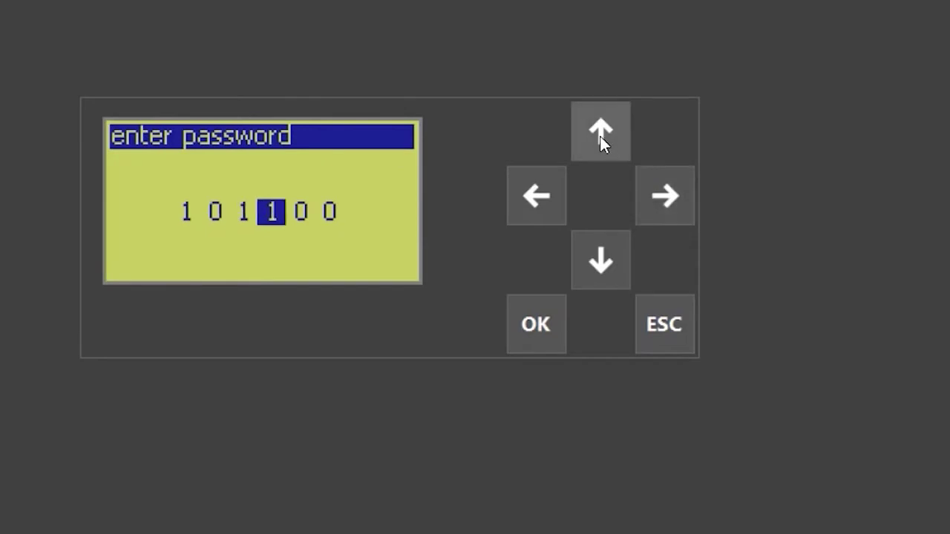
{"action": "left_click", "coordinate": [601, 140]}
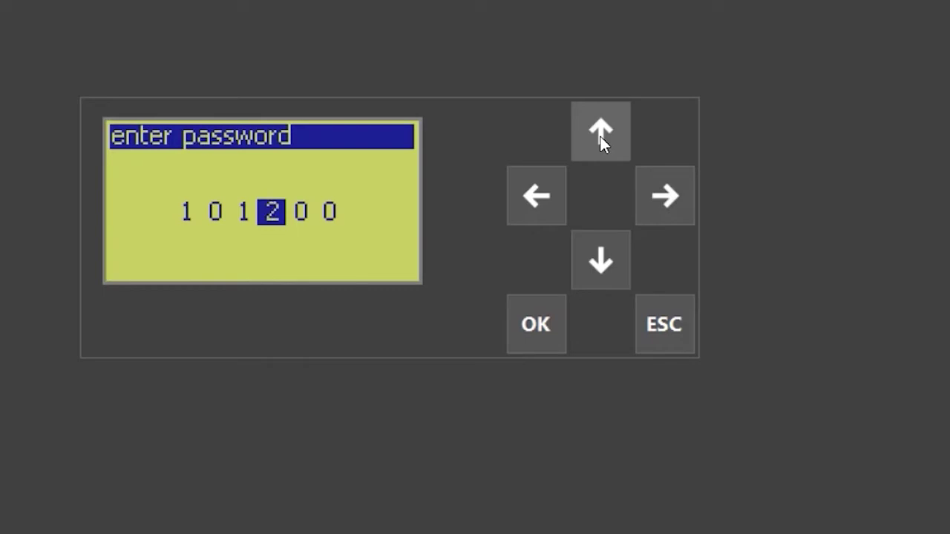
{"action": "left_click", "coordinate": [539, 327]}
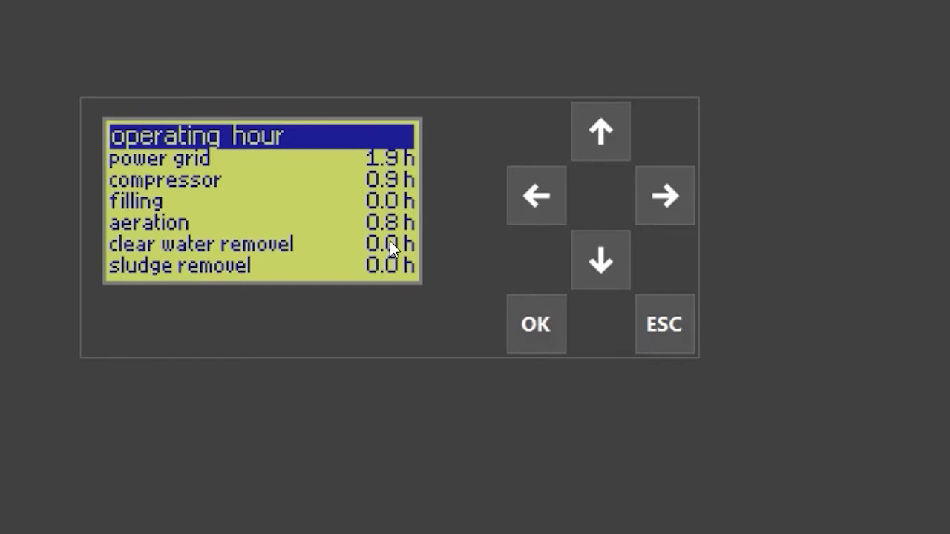
{"action": "left_click", "coordinate": [605, 265]}
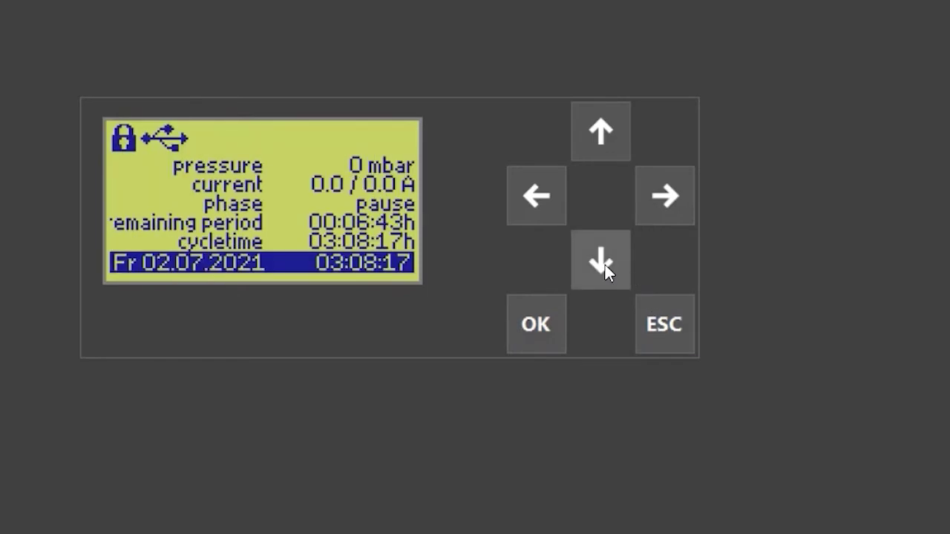